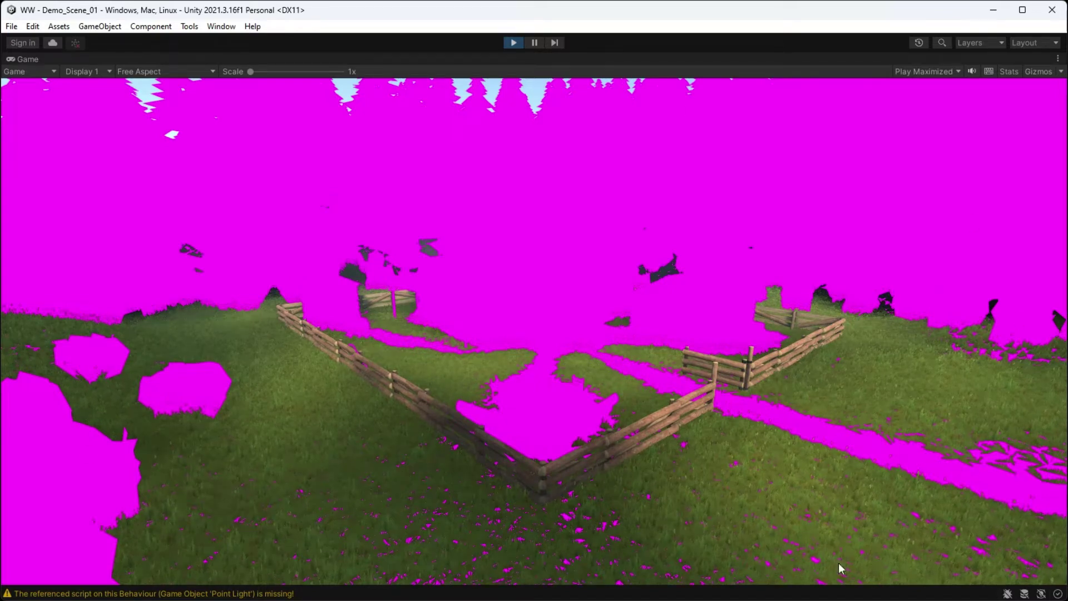
# - Stop the game and select Cabin_Fence to reveal its Hidden/InternalError shader in the Inspector
pyautogui.click(513, 43)
pyautogui.moveTo(494, 212); pyautogui.dragTo(295, 197, button='right')
pyautogui.moveTo(513, 192); pyautogui.dragTo(234, 217, button='right')
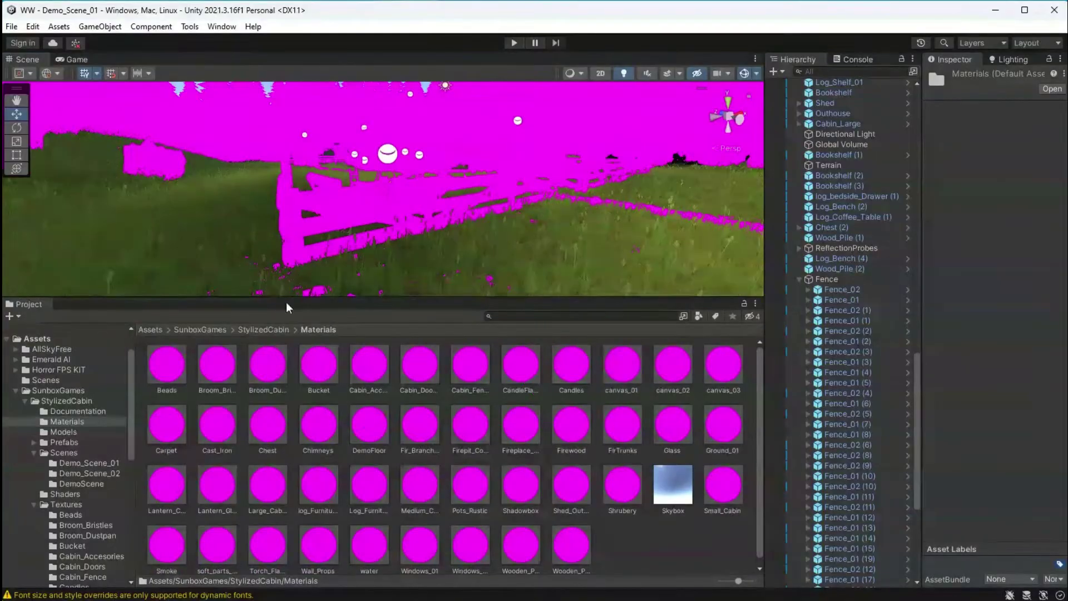
pyautogui.scroll(-1, 361, 423)
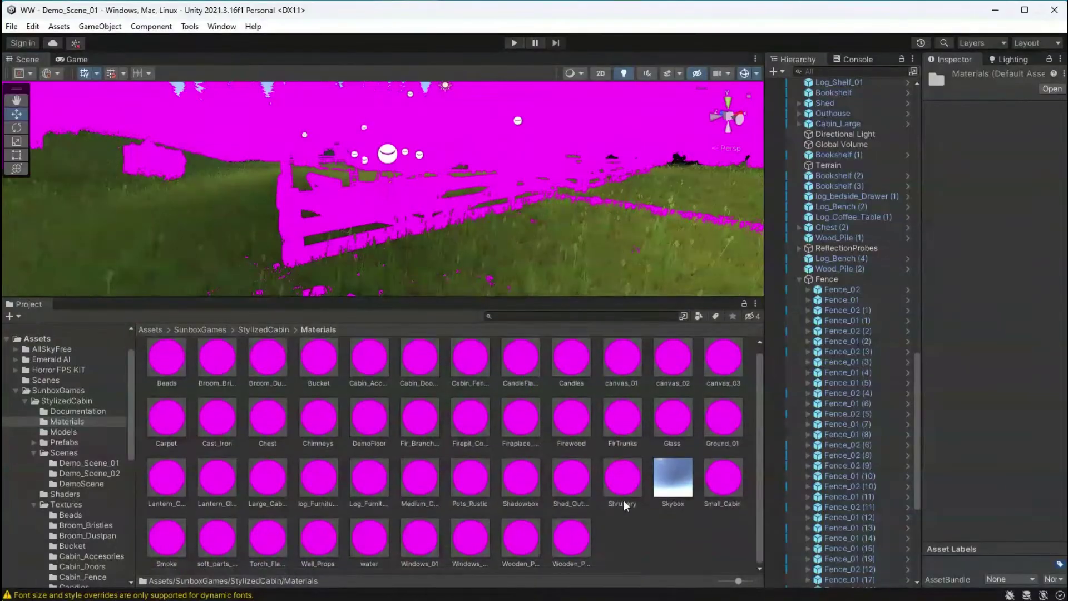
pyautogui.click(475, 357)
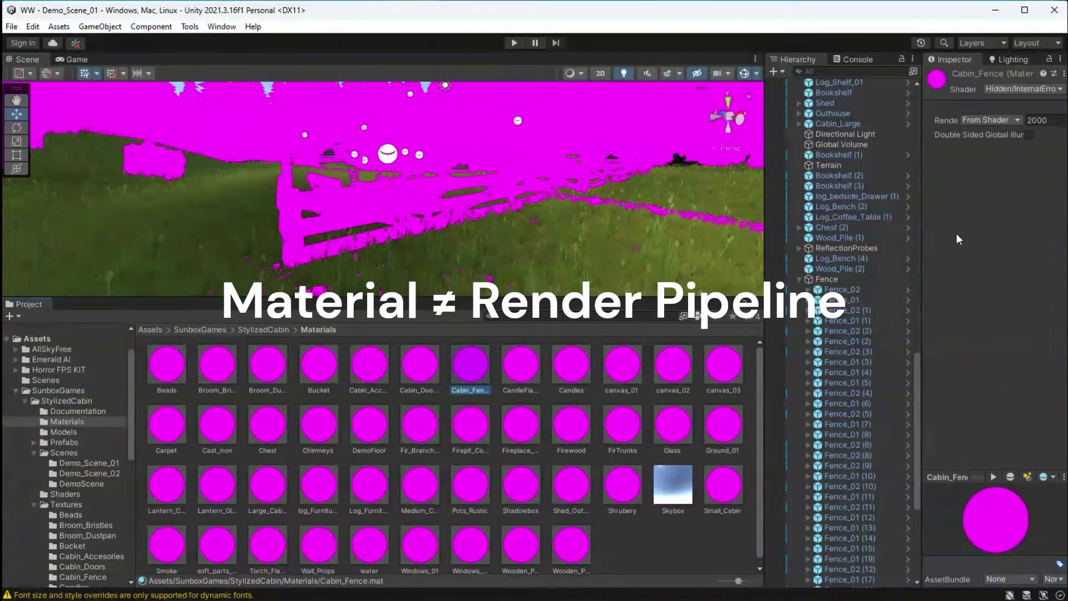
pyautogui.moveTo(767, 234); pyautogui.dragTo(696, 233)
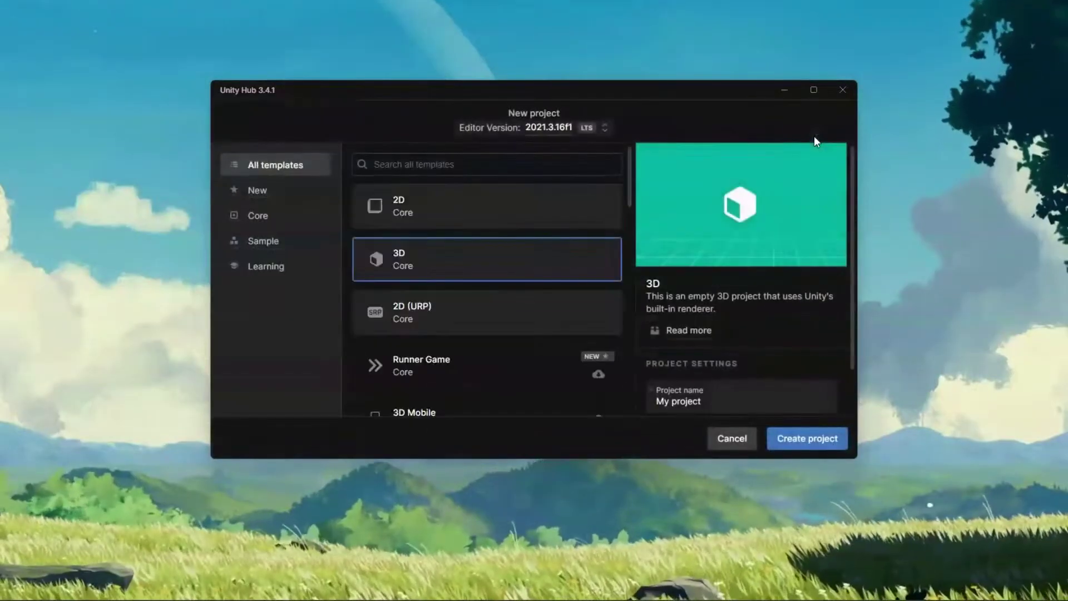
pyautogui.click(484, 221)
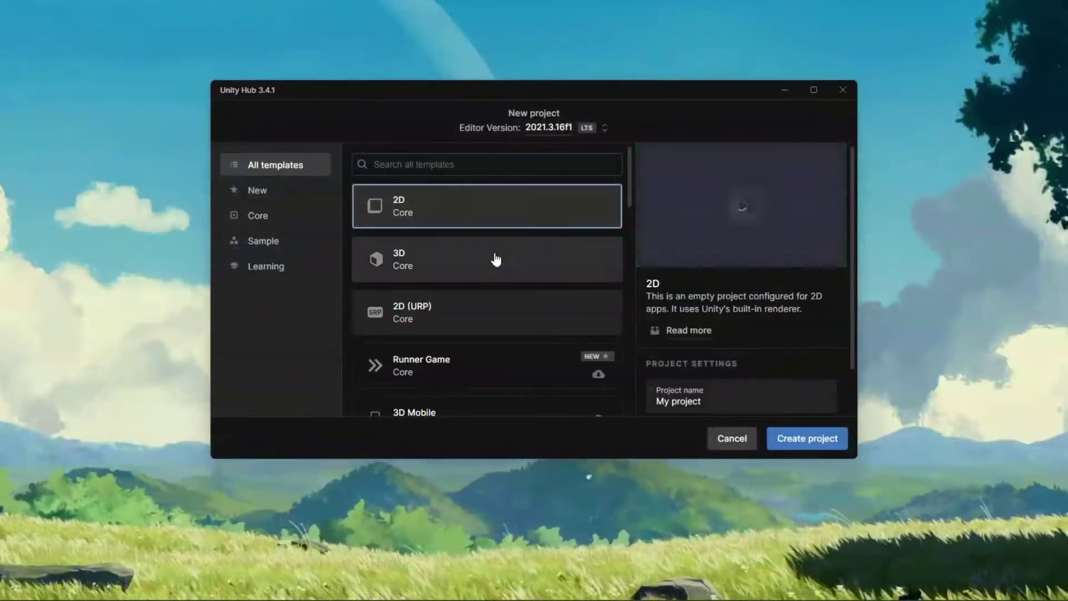
pyautogui.click(495, 262)
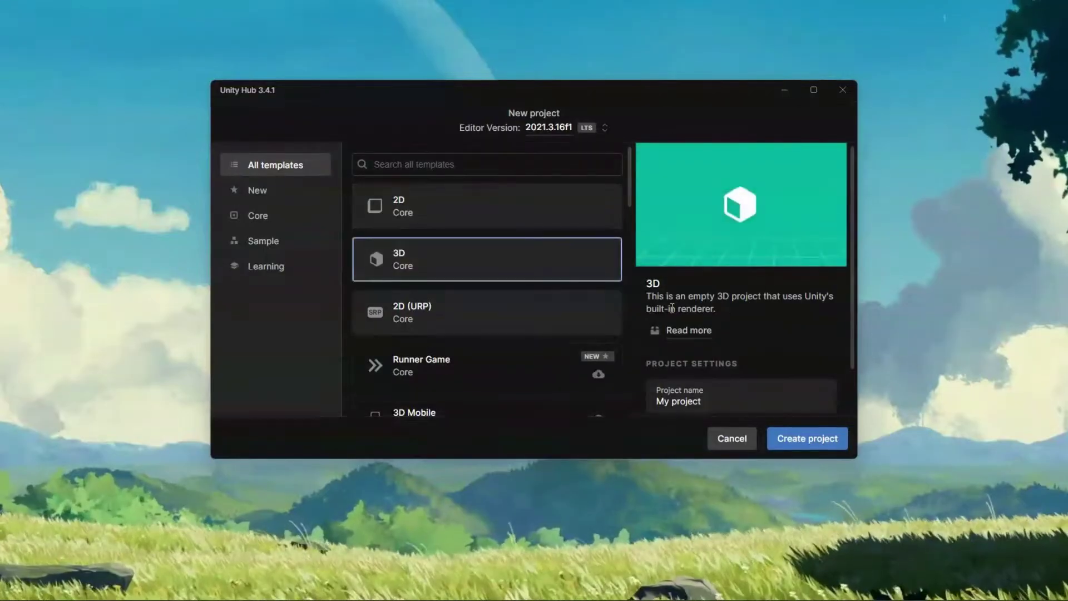
pyautogui.scroll(-2, 498, 305)
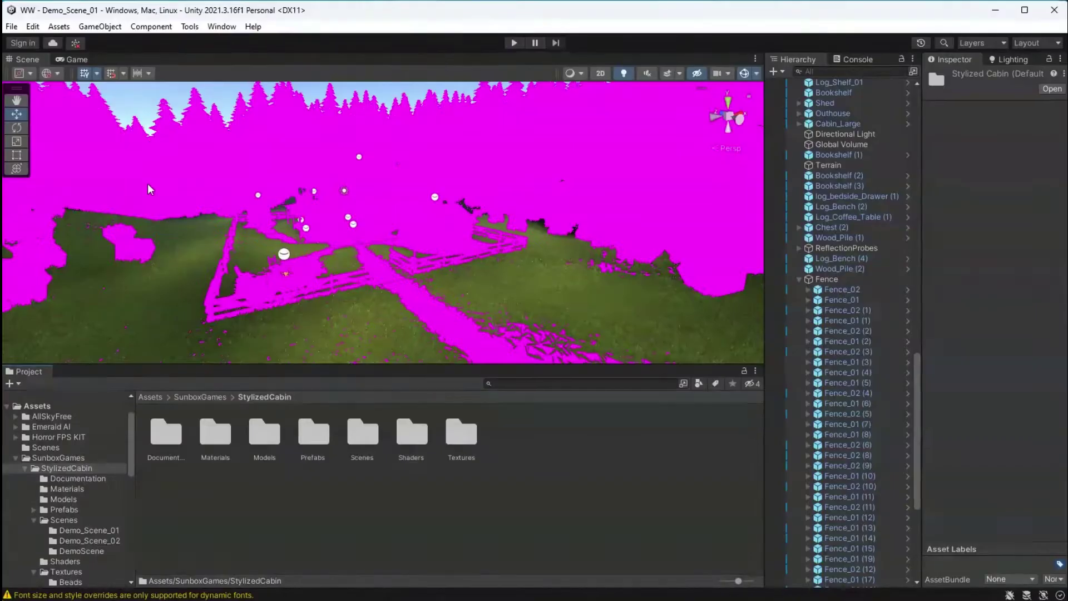
# - Open Edit > Project Settings and check the Graphics page's Scriptable Render Pipeline Settings
pyautogui.click(31, 27)
pyautogui.click(165, 450)
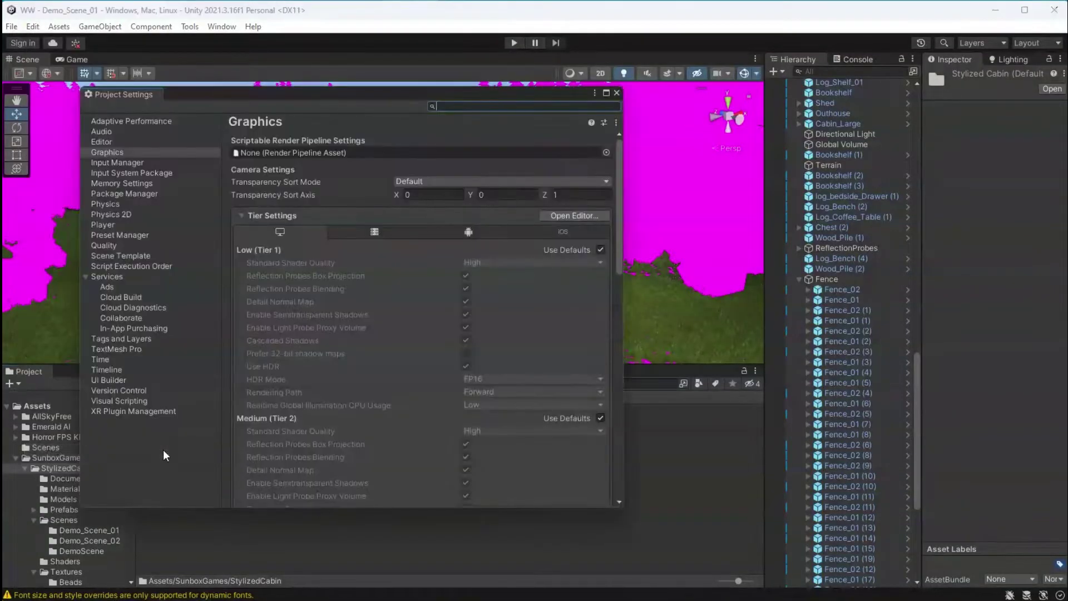
pyautogui.click(108, 130)
pyautogui.click(121, 151)
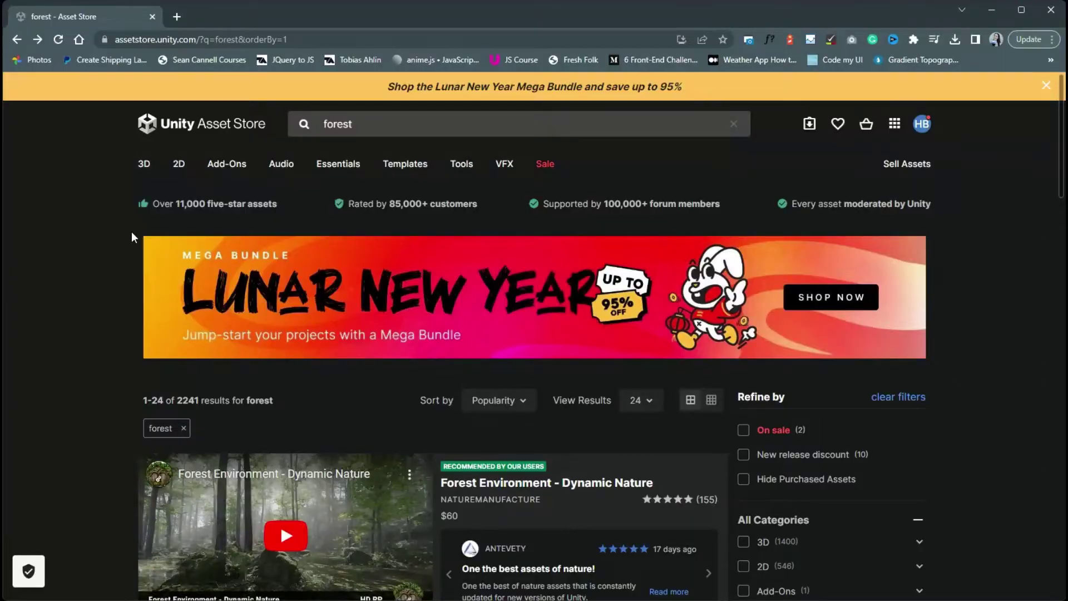
# - Scroll the forest search results down to the Fantasy Forest Environment asset
pyautogui.scroll(-5, 112, 242)
pyautogui.scroll(-5, 102, 244)
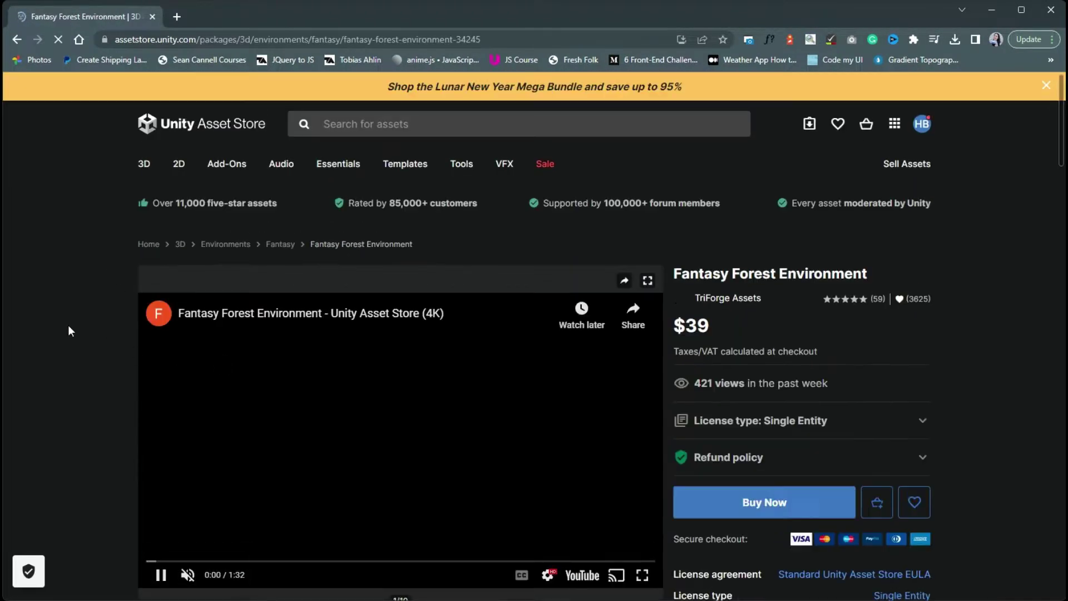
# - Scroll the product page down to the Overview's Render pipeline compatibility table
pyautogui.scroll(-8, 95, 335)
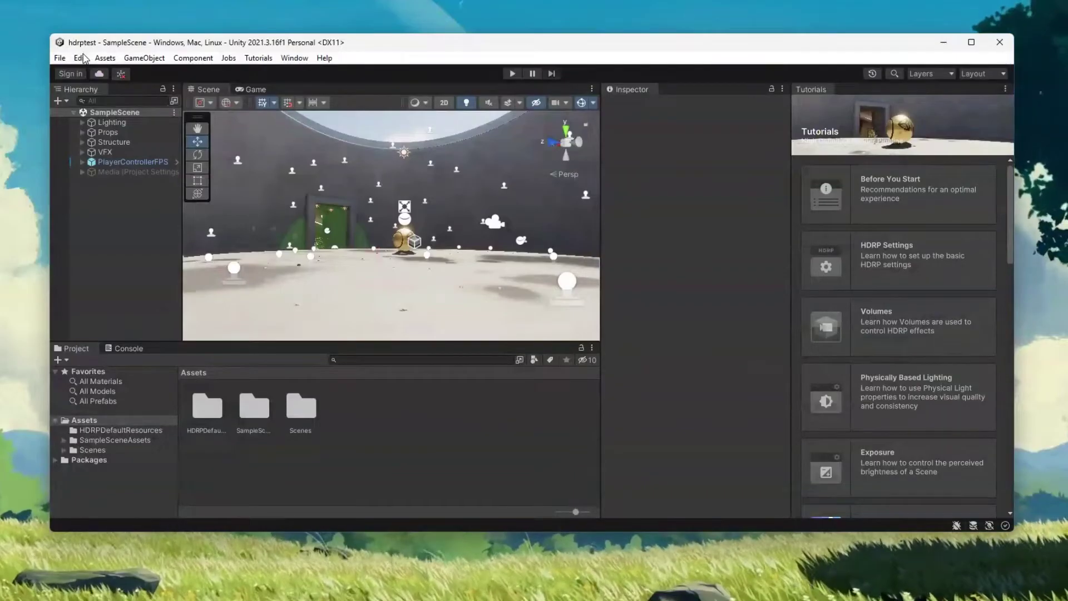
pyautogui.click(81, 58)
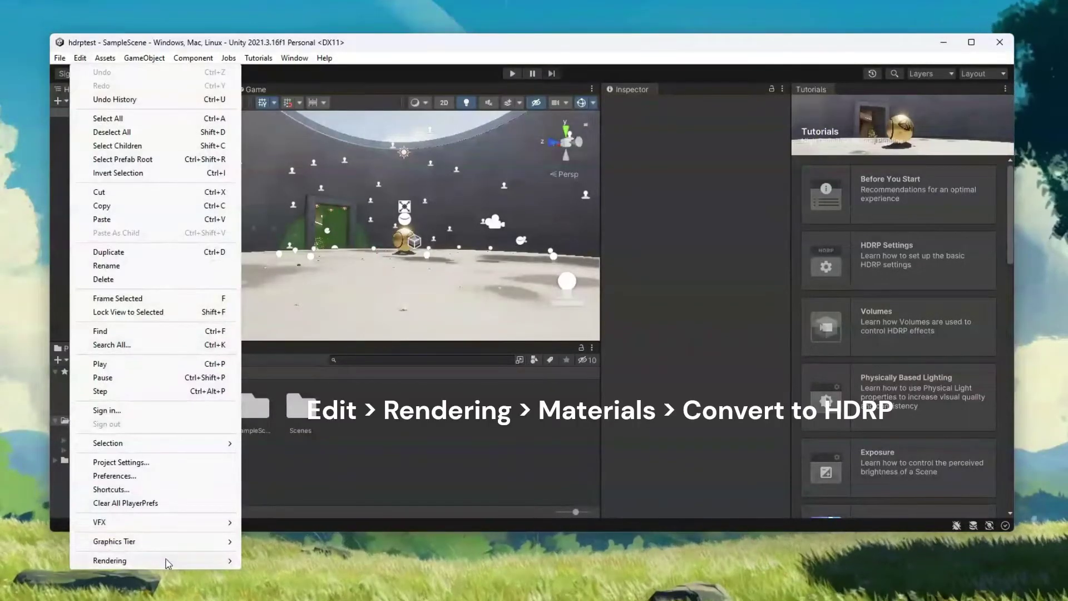
pyautogui.moveTo(206, 561)
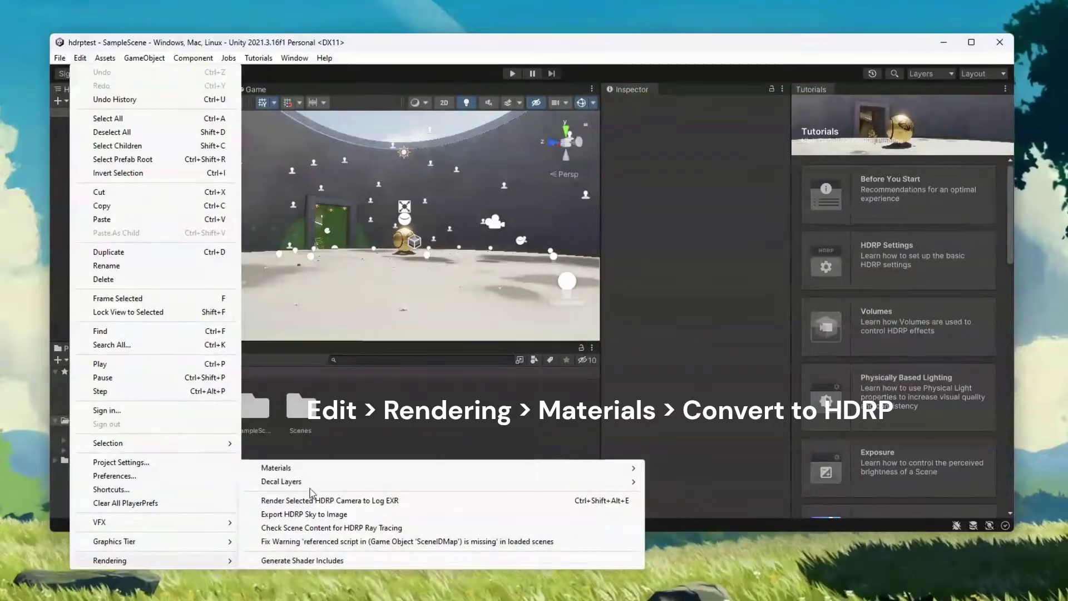
pyautogui.moveTo(309, 469)
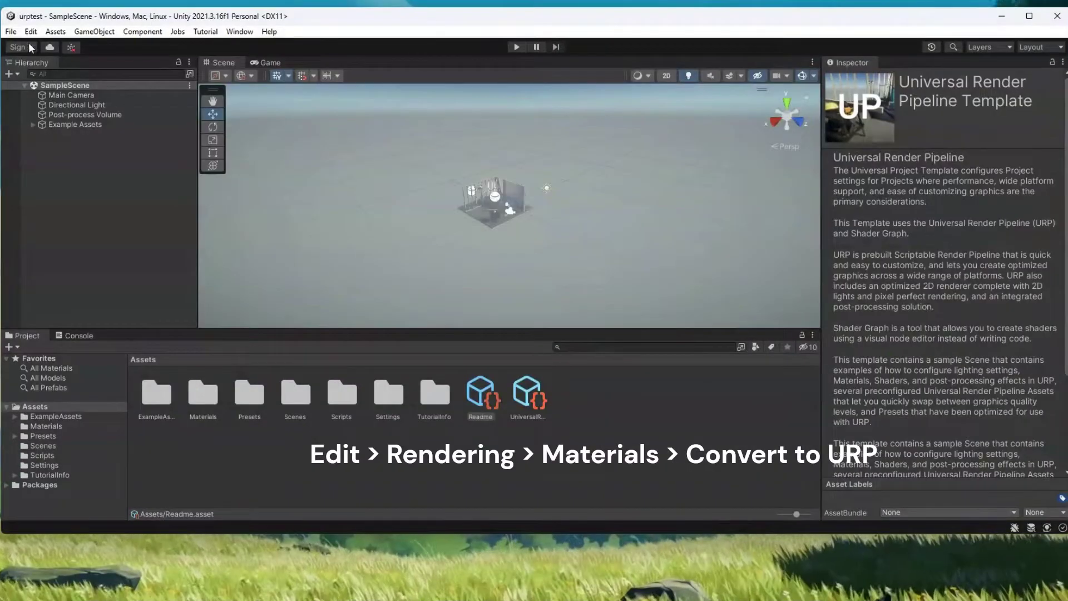
pyautogui.click(31, 32)
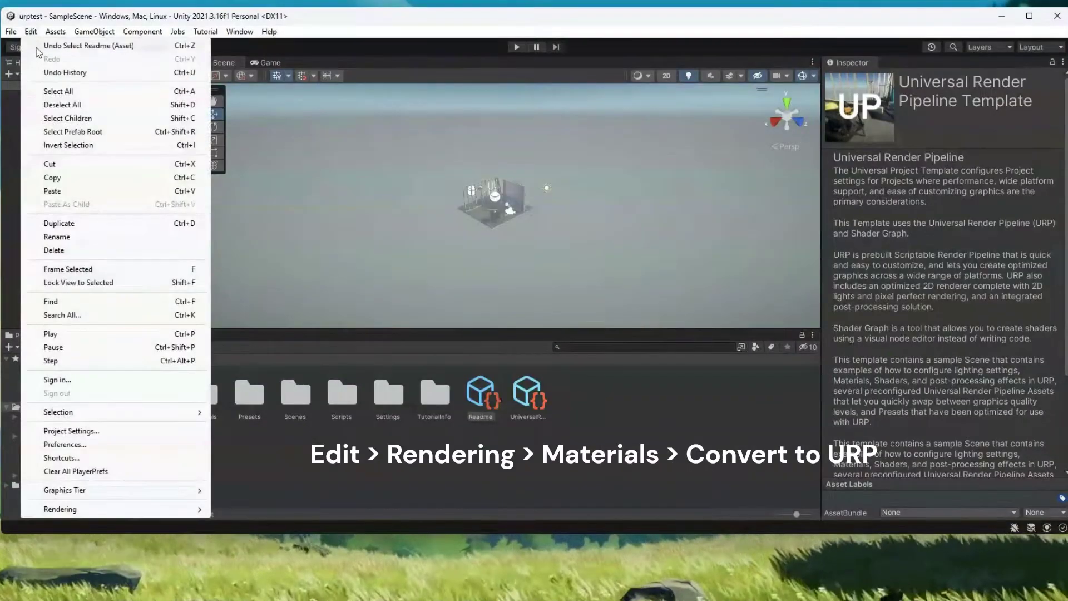
pyautogui.moveTo(161, 512)
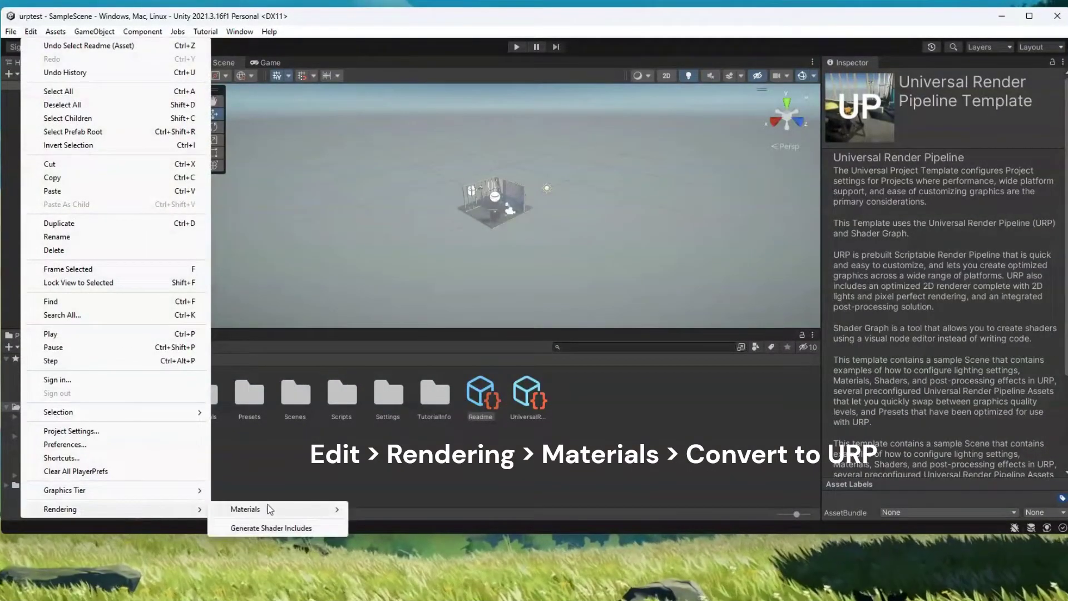
pyautogui.moveTo(273, 508)
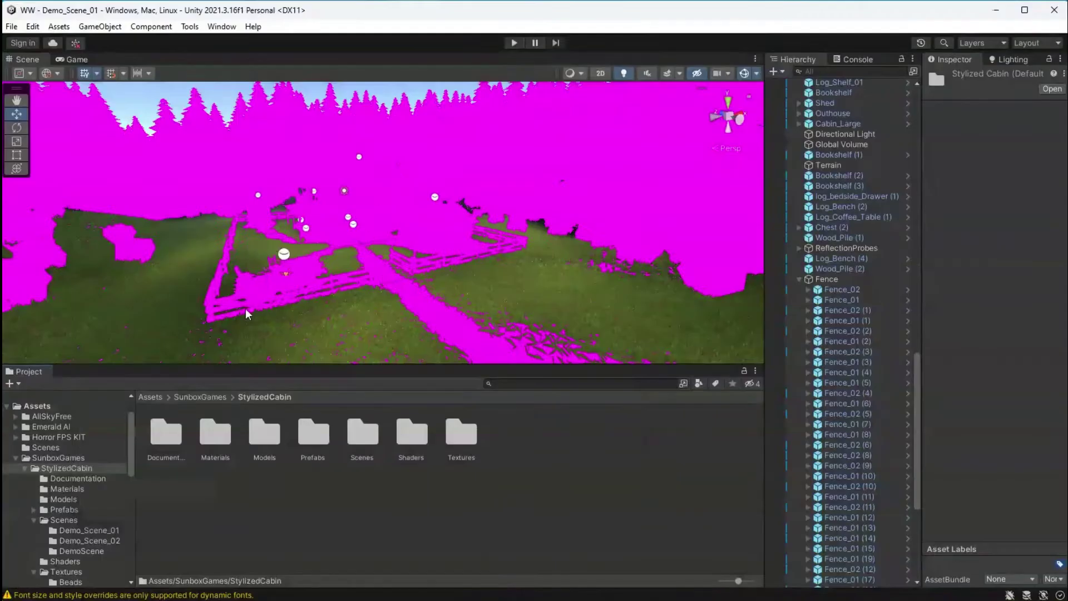
pyautogui.click(228, 313)
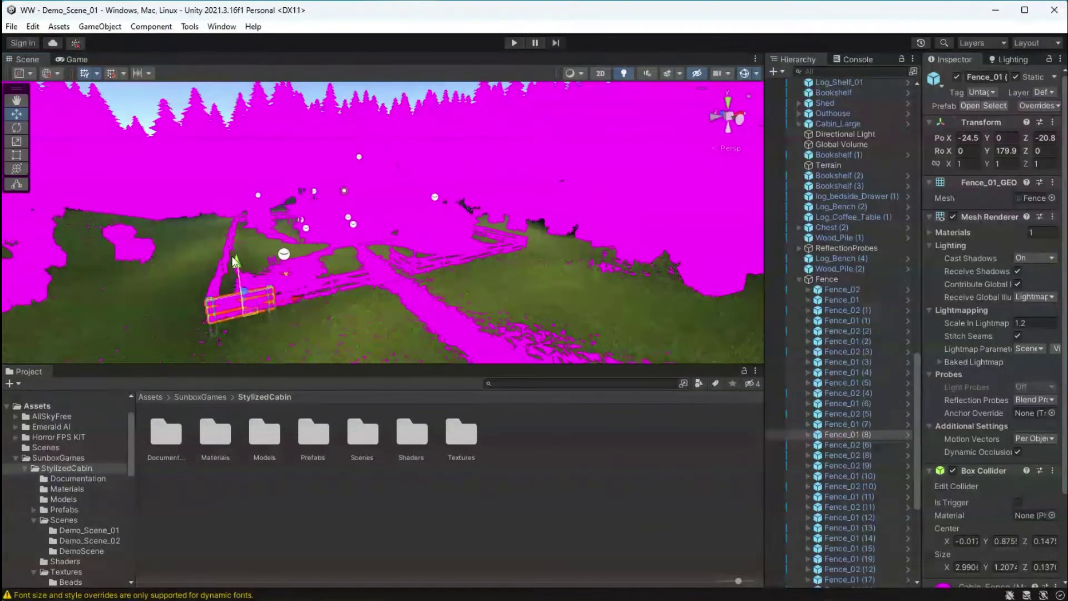
# - Enlarge the scene and project panels and select Cabin_Fence in the Materials folder
pyautogui.scroll(5, 232, 323)
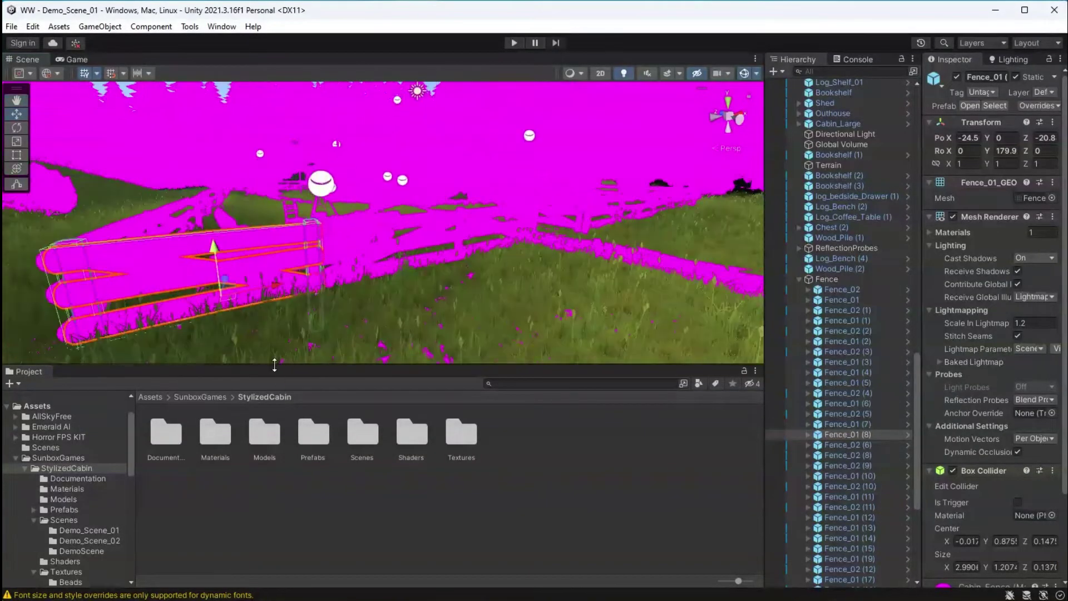
pyautogui.moveTo(275, 364); pyautogui.dragTo(274, 415)
pyautogui.moveTo(229, 359); pyautogui.dragTo(254, 356, button='middle')
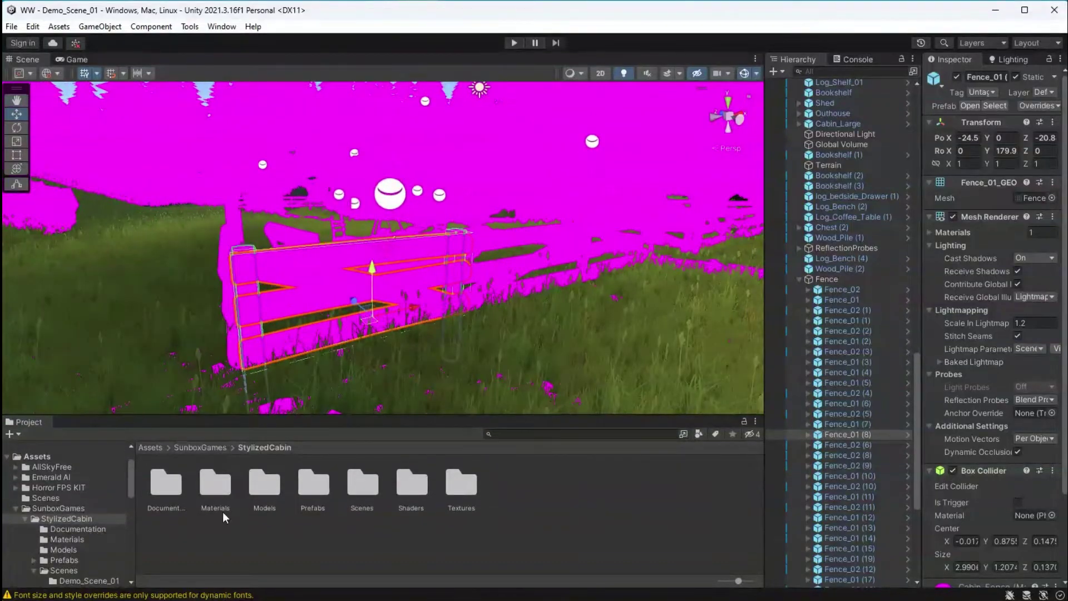
pyautogui.doubleClick(218, 481)
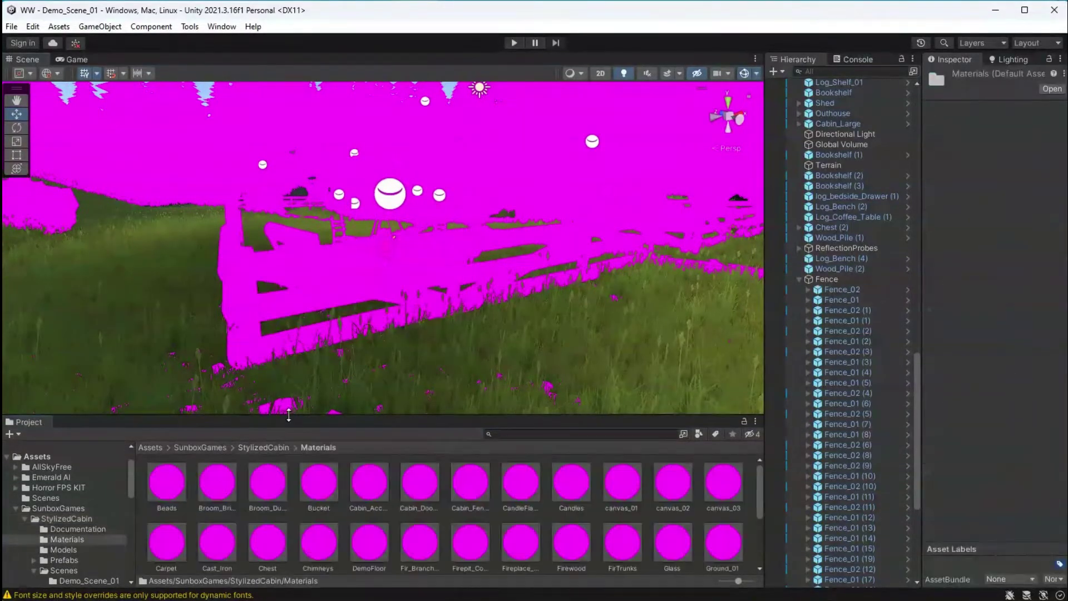
pyautogui.moveTo(289, 415); pyautogui.dragTo(279, 297)
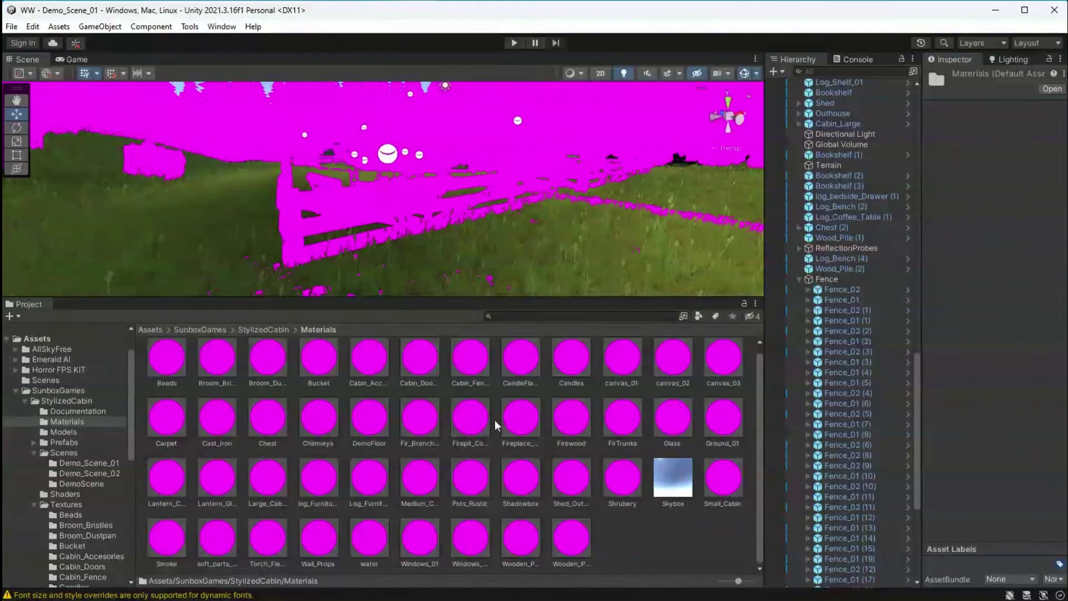
pyautogui.click(470, 366)
# - Widen the Inspector and set the Cabin_Fence material's shader to Standard
pyautogui.moveTo(763, 233); pyautogui.dragTo(695, 229)
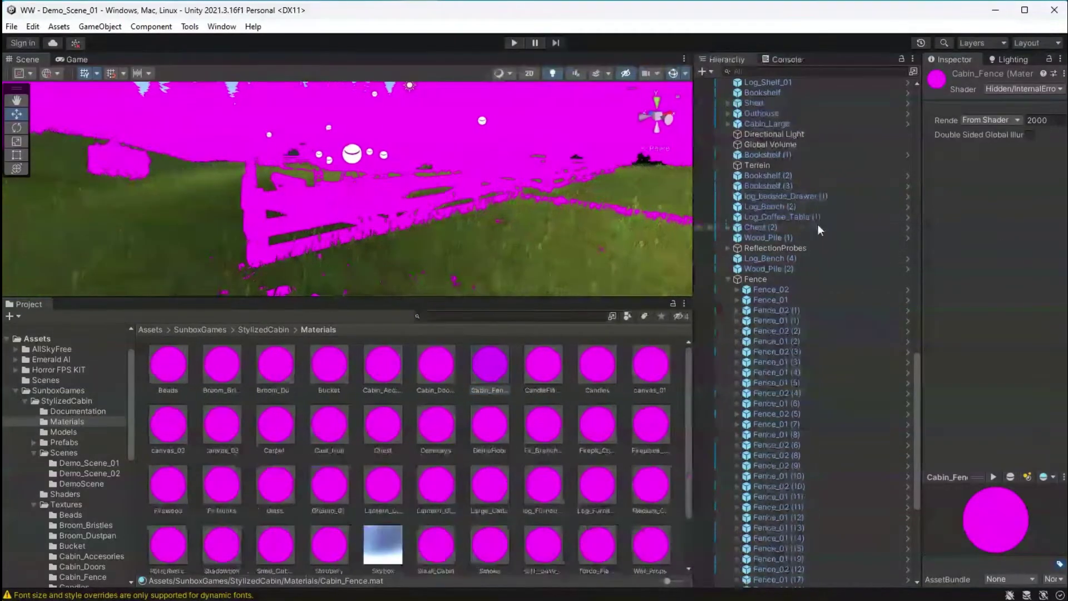
pyautogui.moveTo(918, 237); pyautogui.dragTo(841, 237)
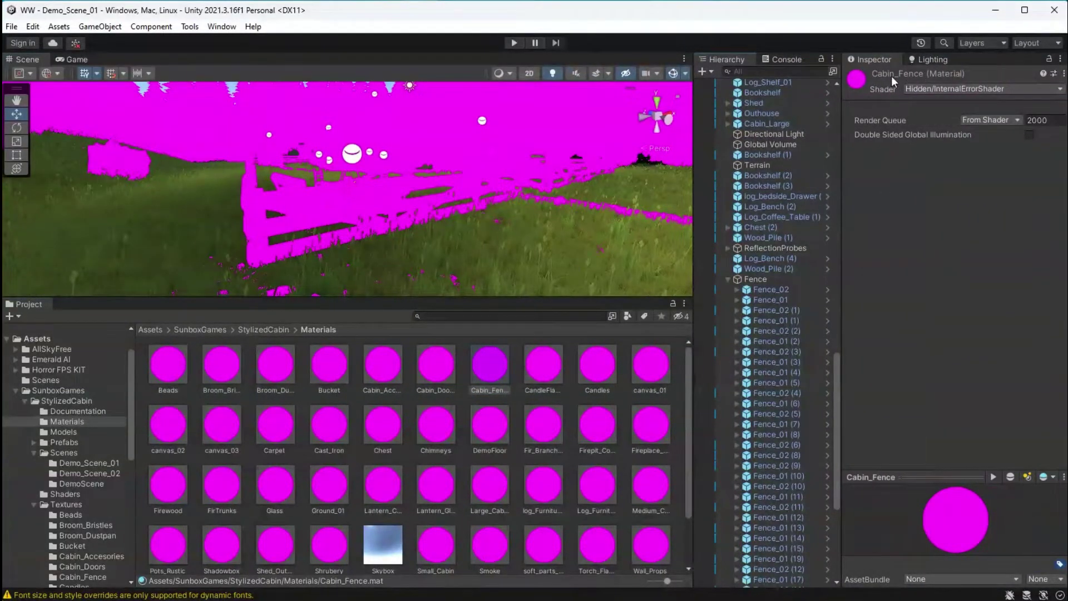
pyautogui.click(954, 88)
pyautogui.click(952, 277)
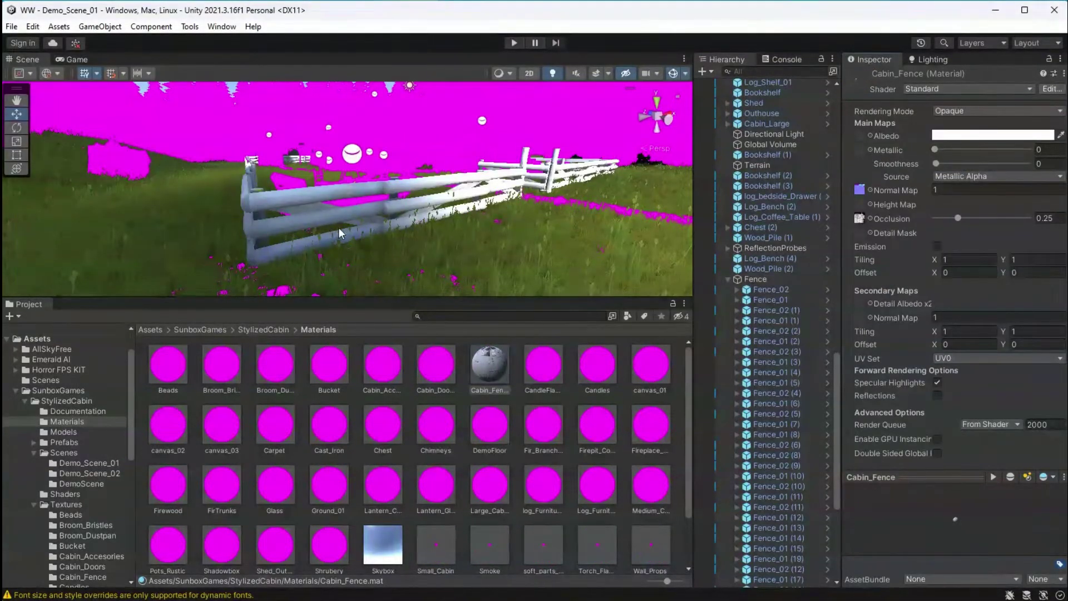
# - Add a second Project panel and select Cabin_Fence in its Materials folder
pyautogui.click(66, 504)
pyautogui.rightClick(25, 305)
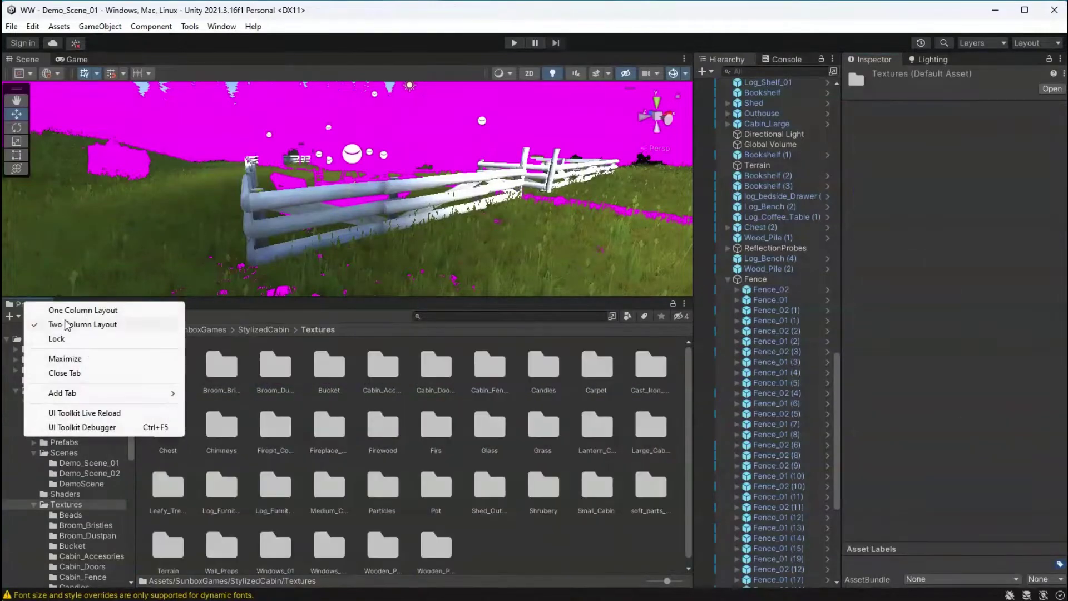
pyautogui.moveTo(184, 401)
pyautogui.click(217, 450)
pyautogui.doubleClick(175, 360)
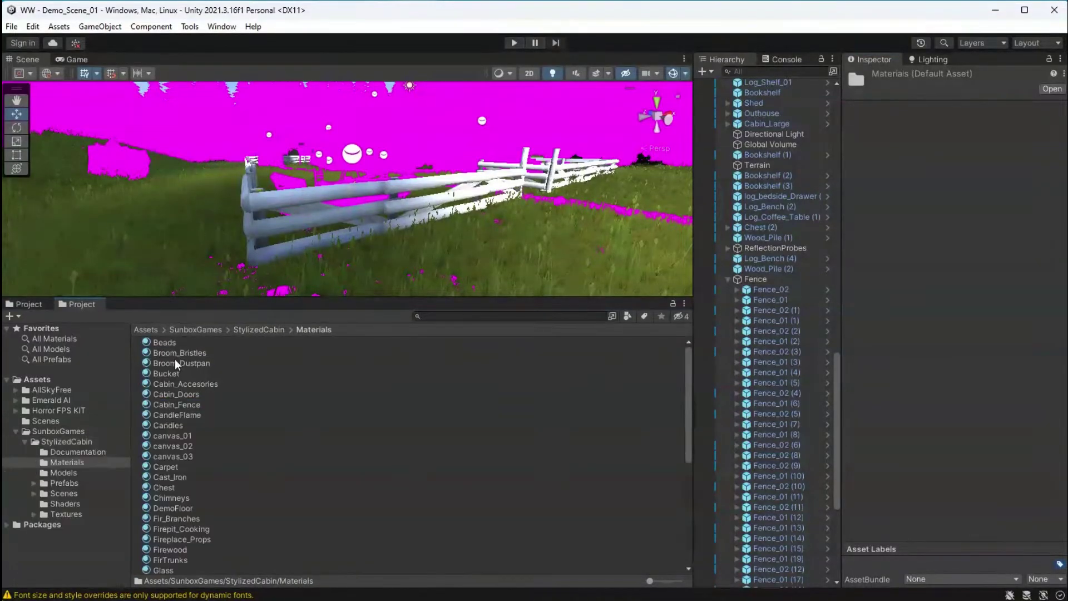
pyautogui.scroll(-5, 176, 456)
pyautogui.scroll(5, 186, 444)
pyautogui.click(166, 405)
# - Open the Textures/Cabin_Fence folder in the first panel while keeping Cabin_Fence selected
pyautogui.click(28, 304)
pyautogui.doubleClick(490, 367)
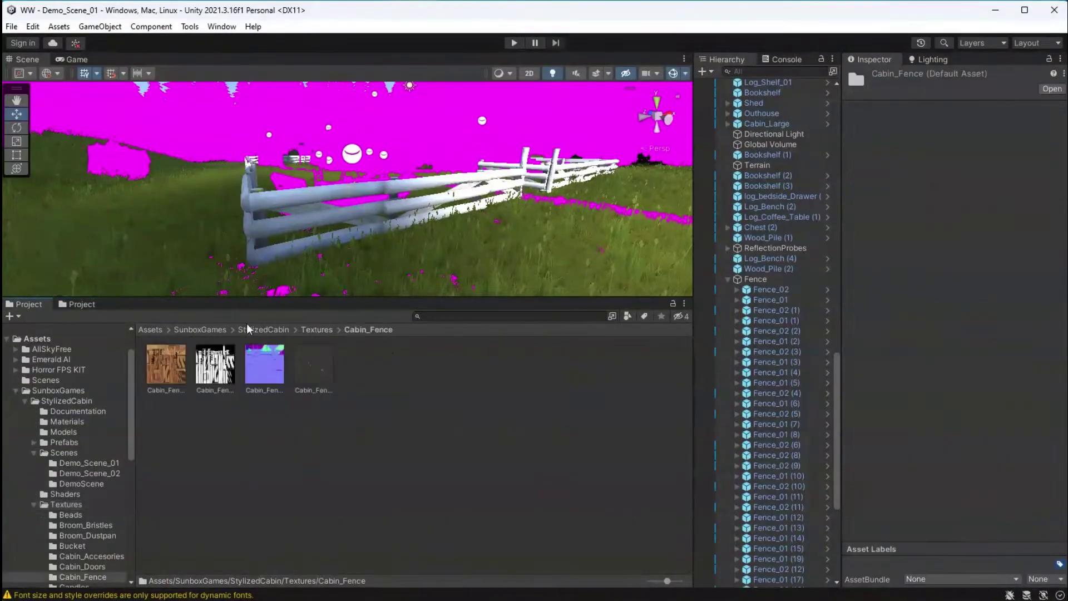
pyautogui.click(78, 304)
pyautogui.click(227, 403)
pyautogui.click(28, 304)
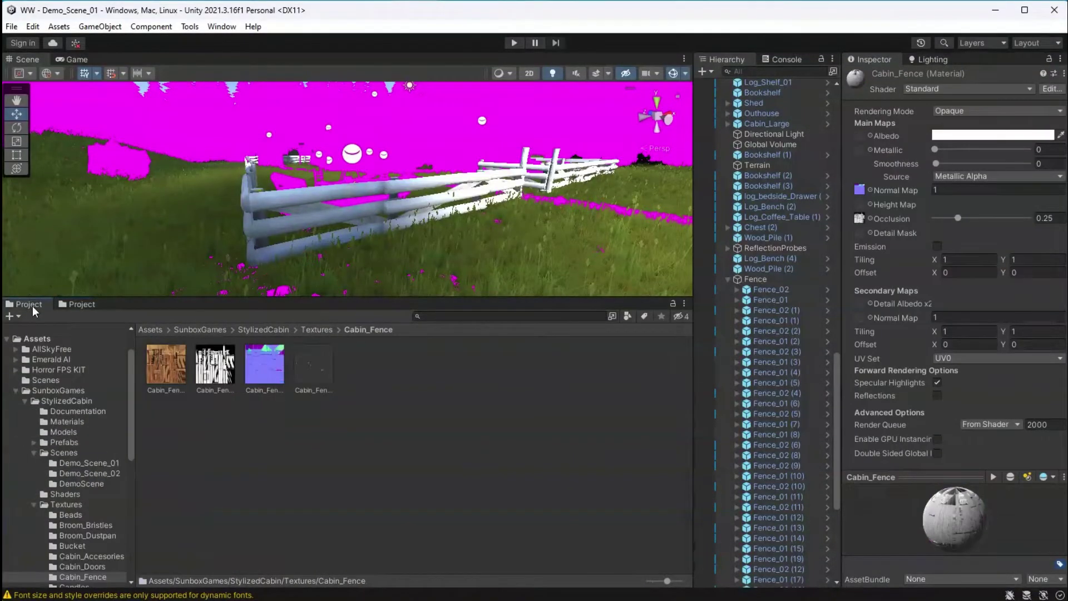
# - Inspect the four Cabin_Fence textures and pick the albedo texture
pyautogui.rightClick(165, 369)
pyautogui.click(195, 409)
pyautogui.click(211, 369)
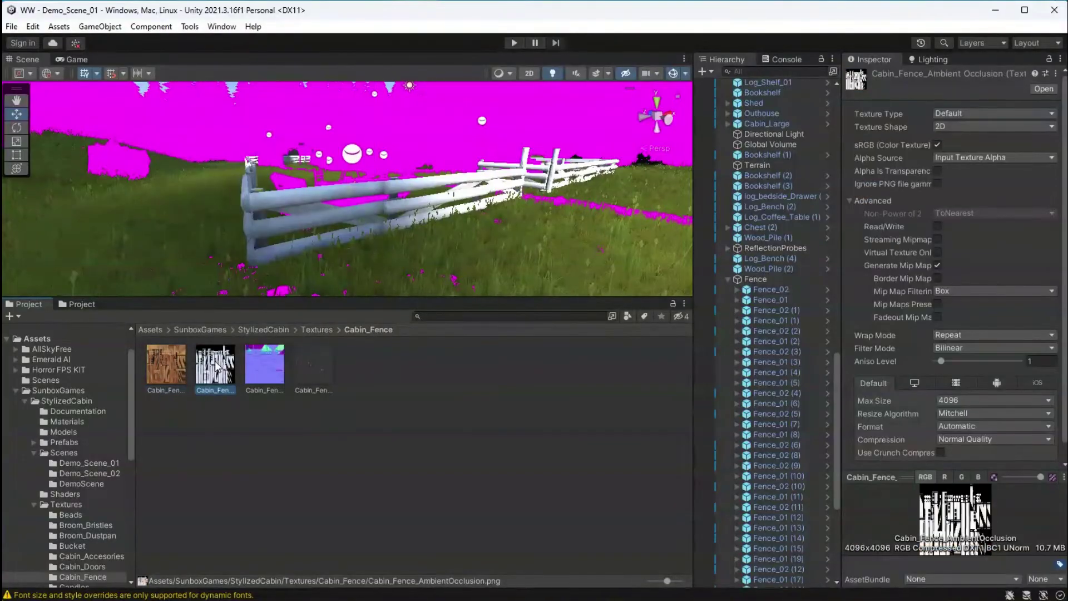
pyautogui.click(264, 364)
pyautogui.click(305, 368)
pyautogui.click(166, 365)
# - Drag the wood albedo texture onto the Cabin_Fence material's Albedo slot
pyautogui.click(91, 303)
pyautogui.click(205, 404)
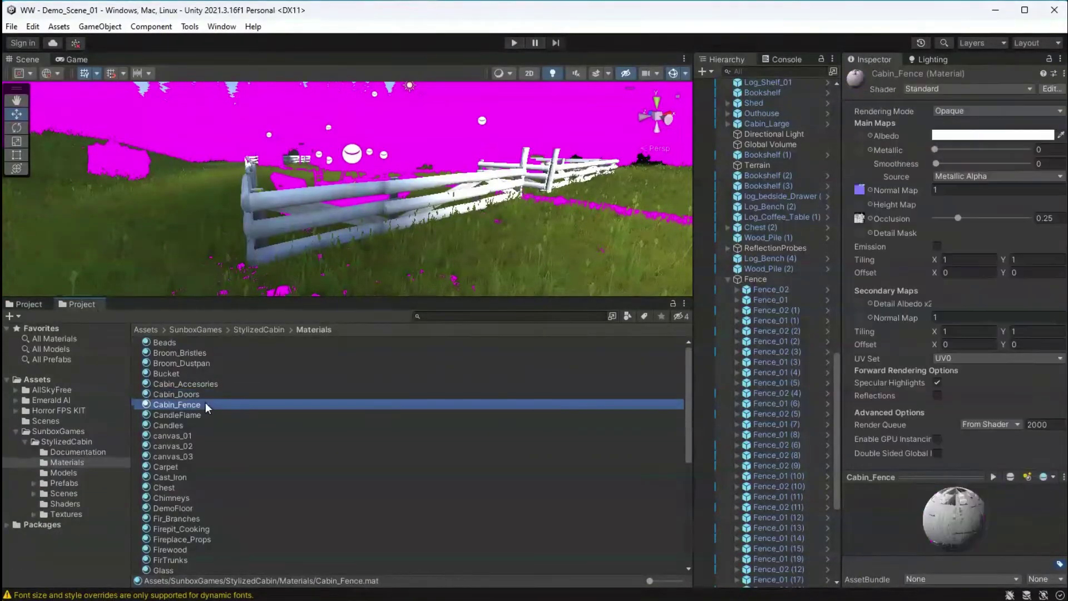
pyautogui.click(26, 305)
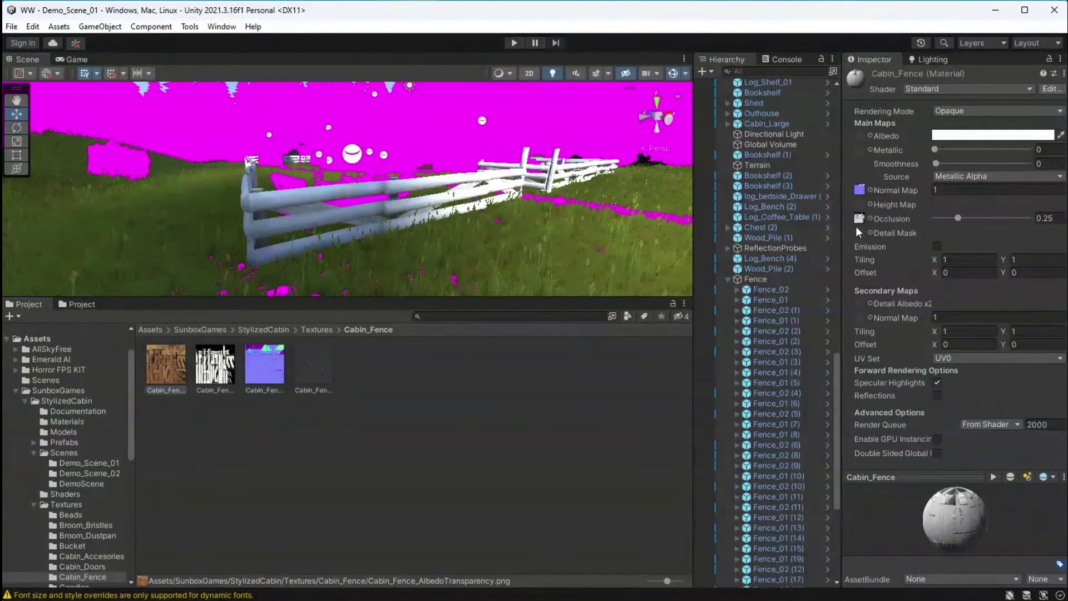
pyautogui.moveTo(167, 370); pyautogui.dragTo(860, 135)
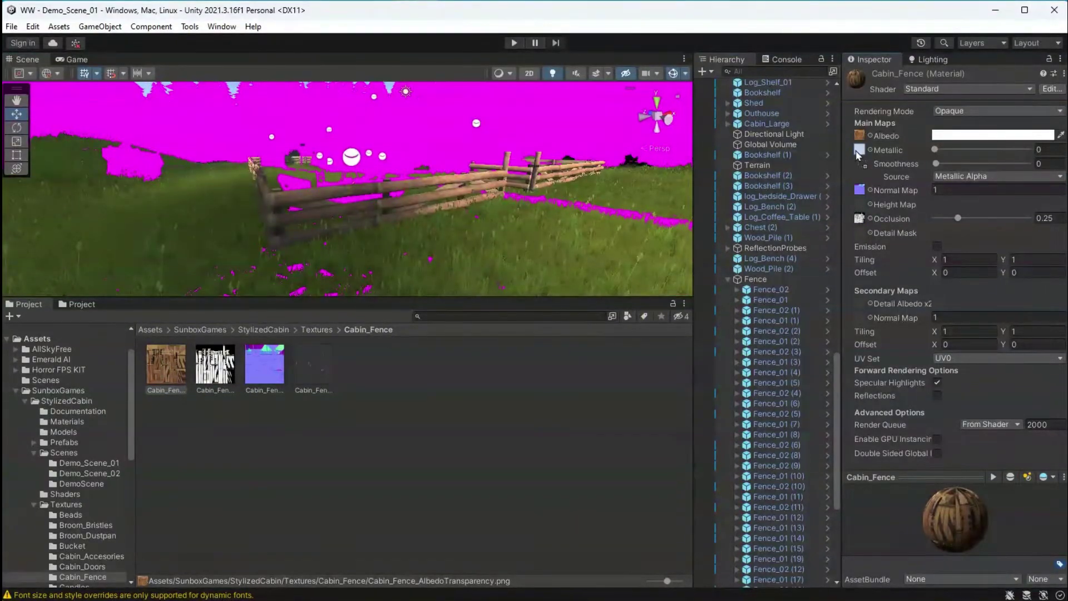
pyautogui.scroll(3, 427, 275)
pyautogui.scroll(-6, 445, 259)
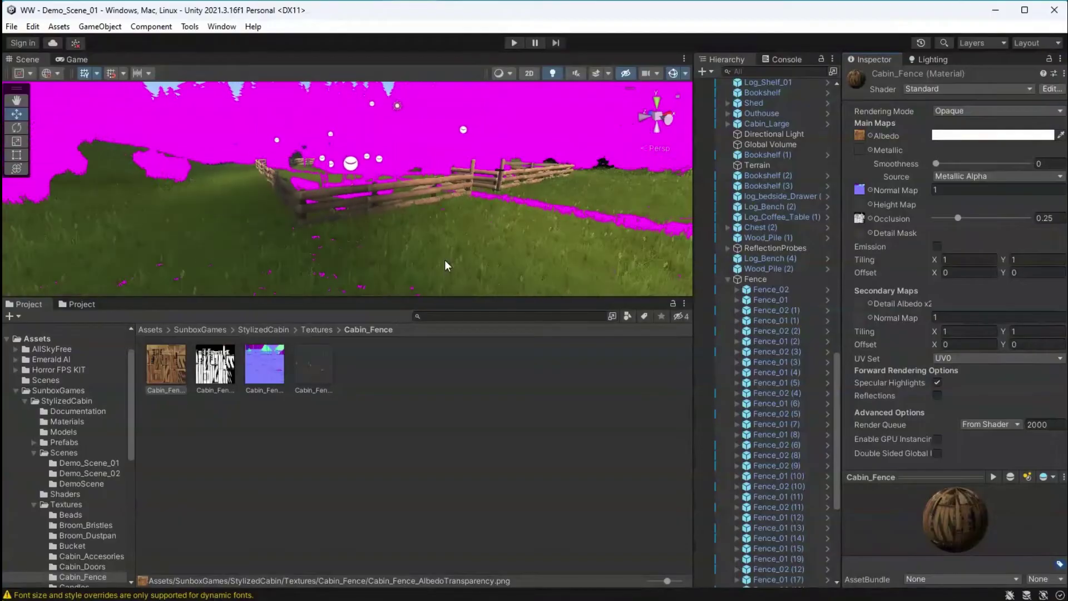
pyautogui.click(167, 292)
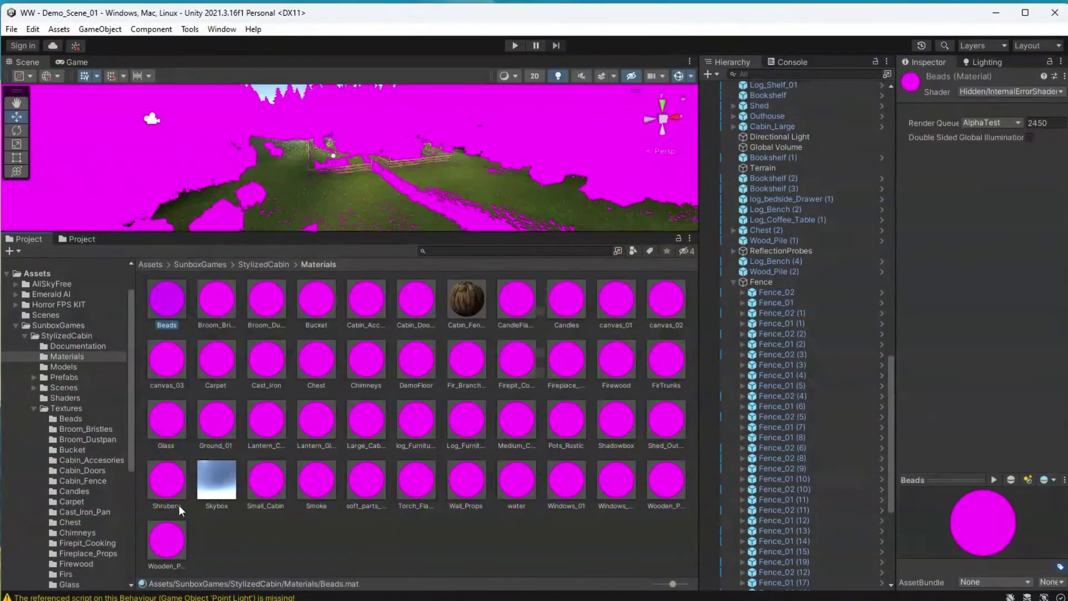
# - Select every material except Skybox and set all 43 to the Standard shader
pyautogui.keyDown('shift'); pyautogui.click(170, 550); pyautogui.keyUp('shift')
pyautogui.keyDown('ctrl'); pyautogui.click(226, 477); pyautogui.keyUp('ctrl')
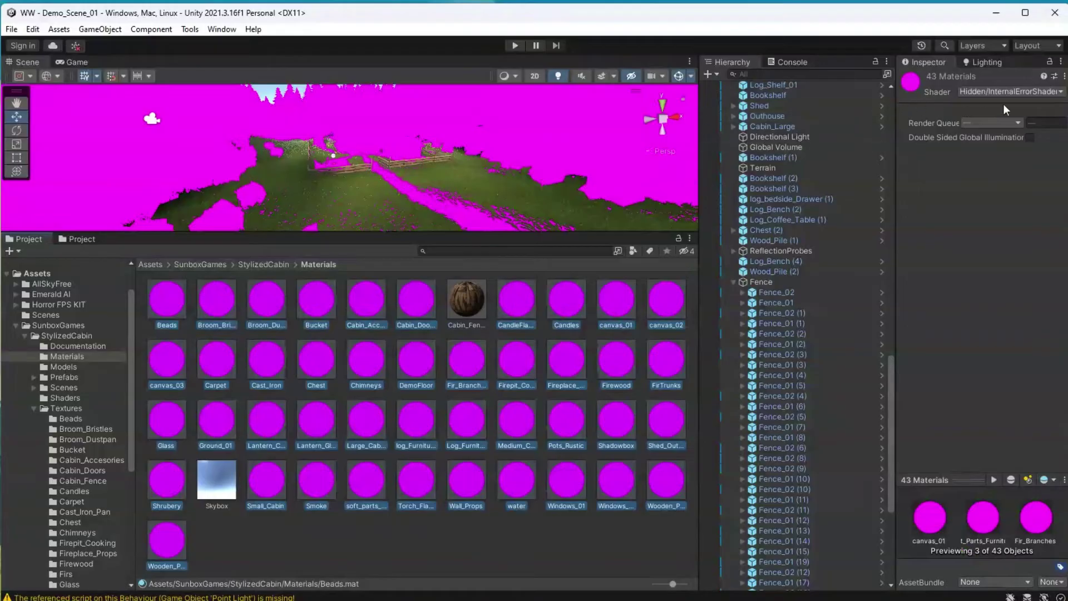
pyautogui.moveTo(896, 133); pyautogui.dragTo(884, 133)
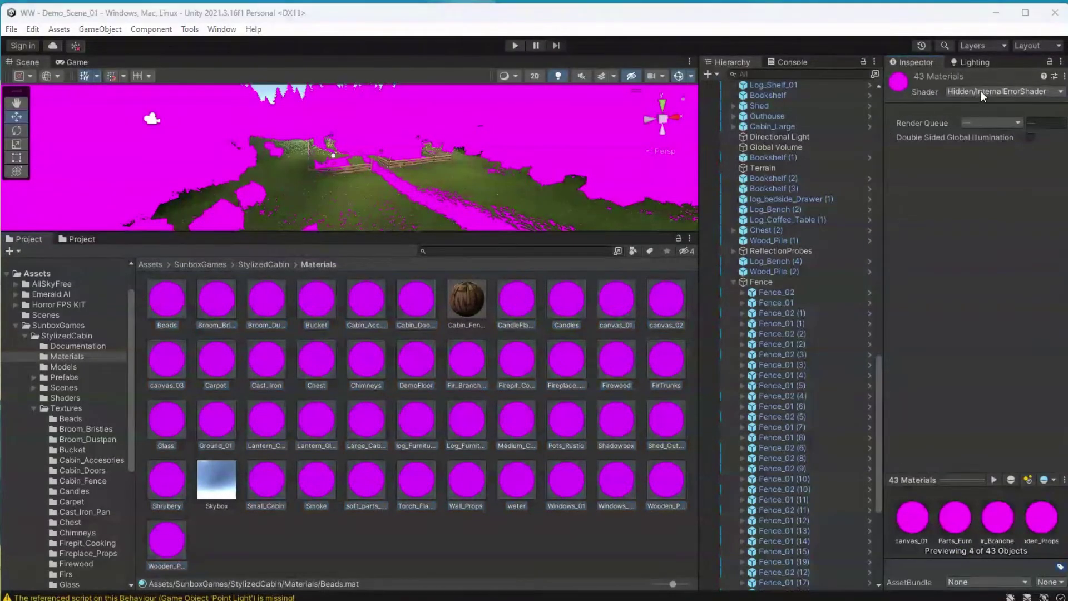
pyautogui.scroll(-1, 974, 208)
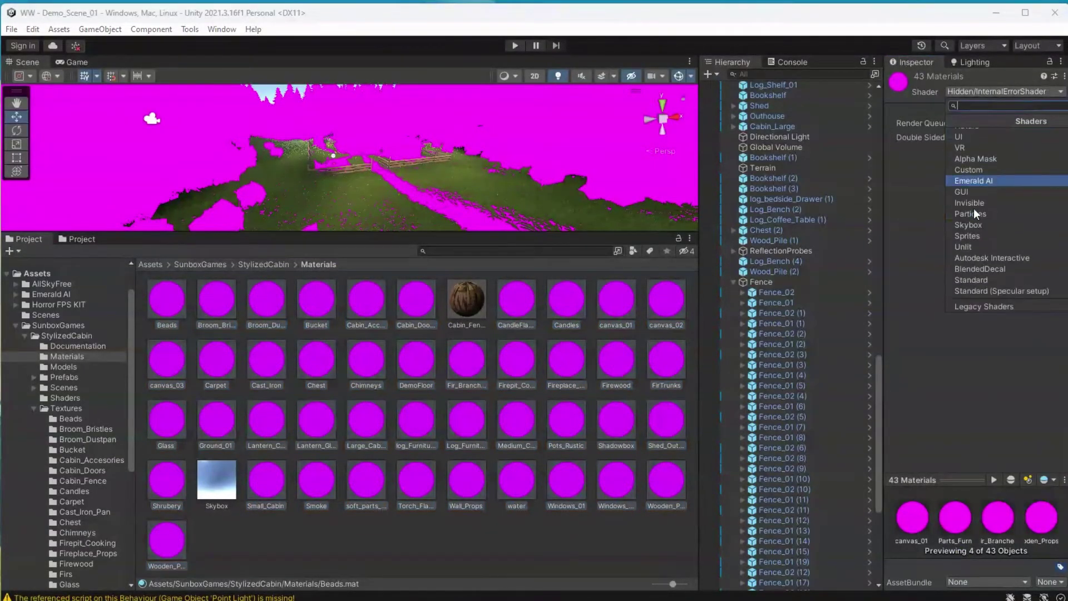
pyautogui.click(984, 282)
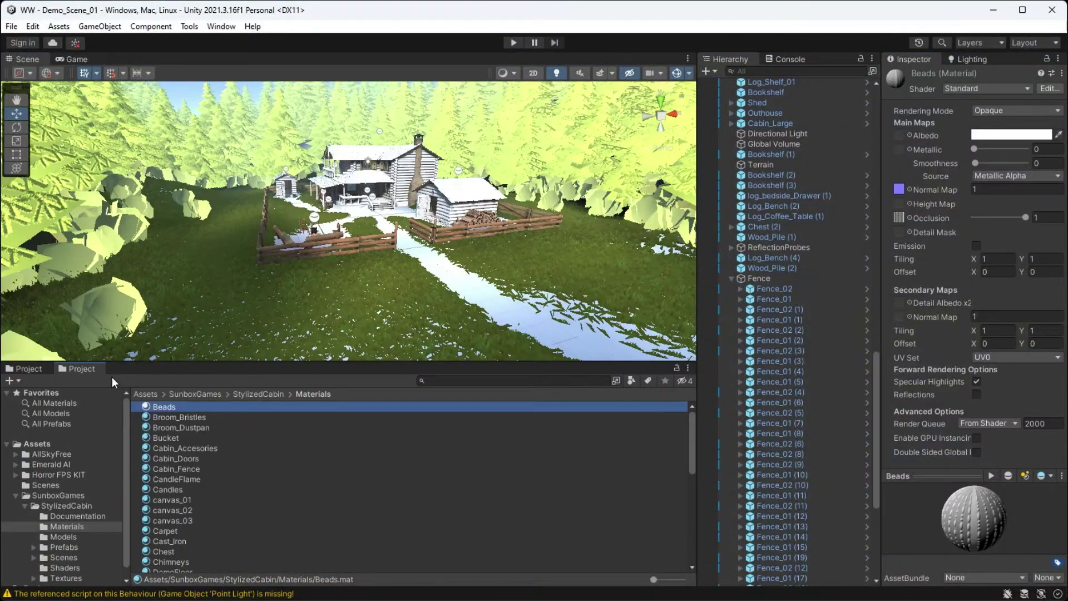
# - Go through the Beads, Broom_Bristles, Cabin_Accesories and Wooden_Props_02 texture folders, giving Cabin_Accesories albedo, normal and occlusion maps
pyautogui.doubleClick(164, 406)
pyautogui.click(184, 407)
pyautogui.click(312, 394)
pyautogui.doubleClick(180, 417)
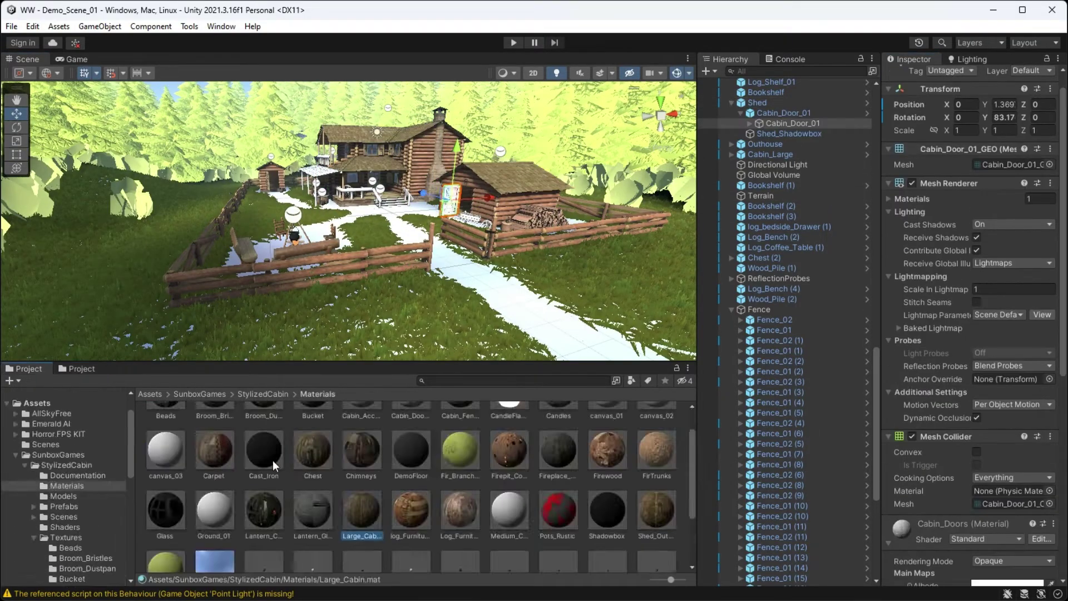
pyautogui.click(312, 394)
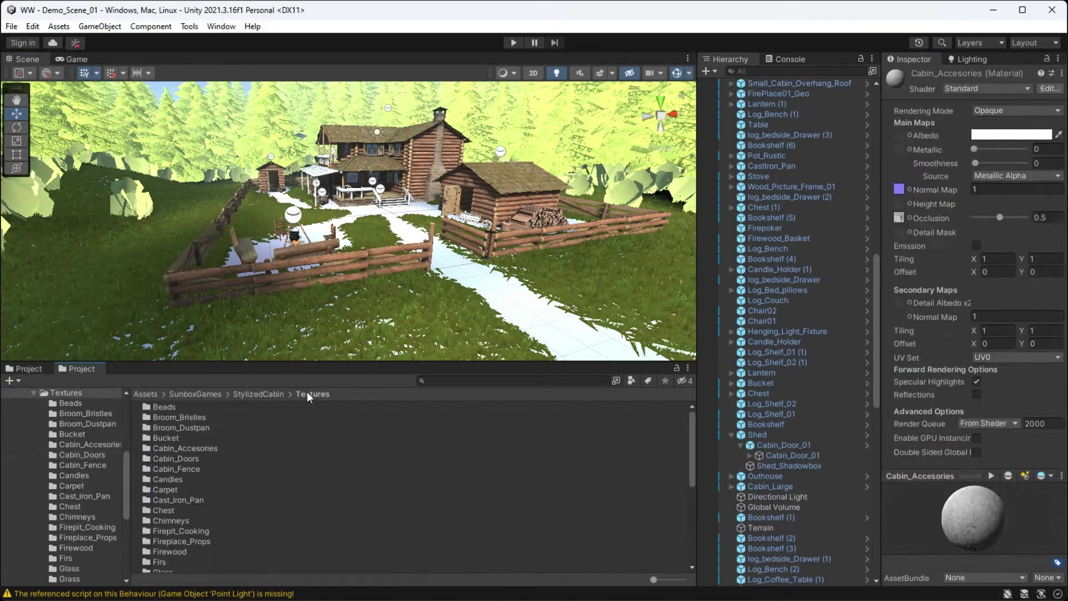
pyautogui.doubleClick(185, 448)
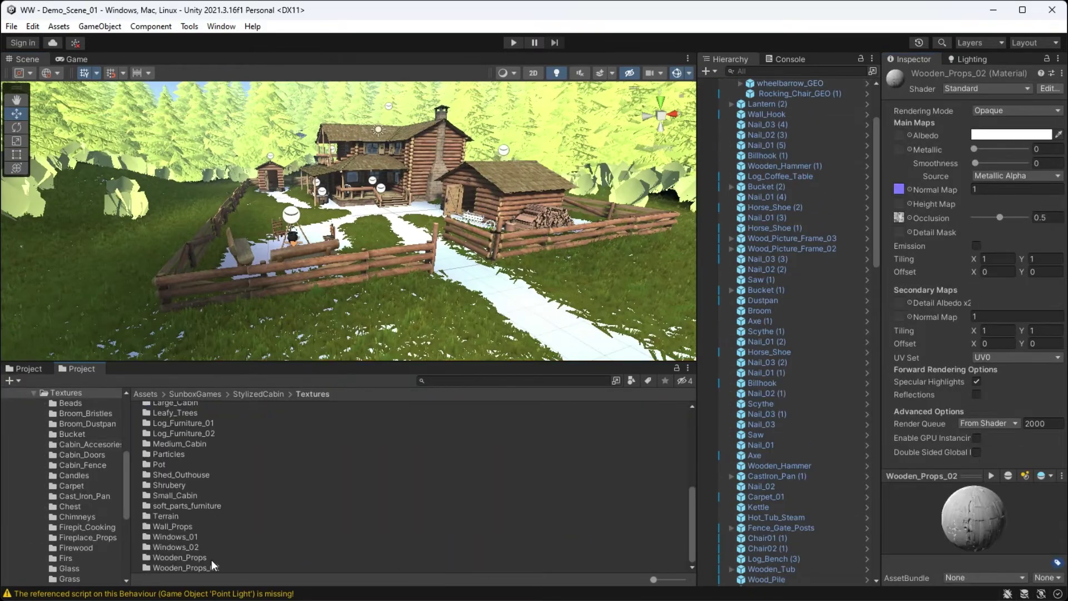
pyautogui.doubleClick(212, 560)
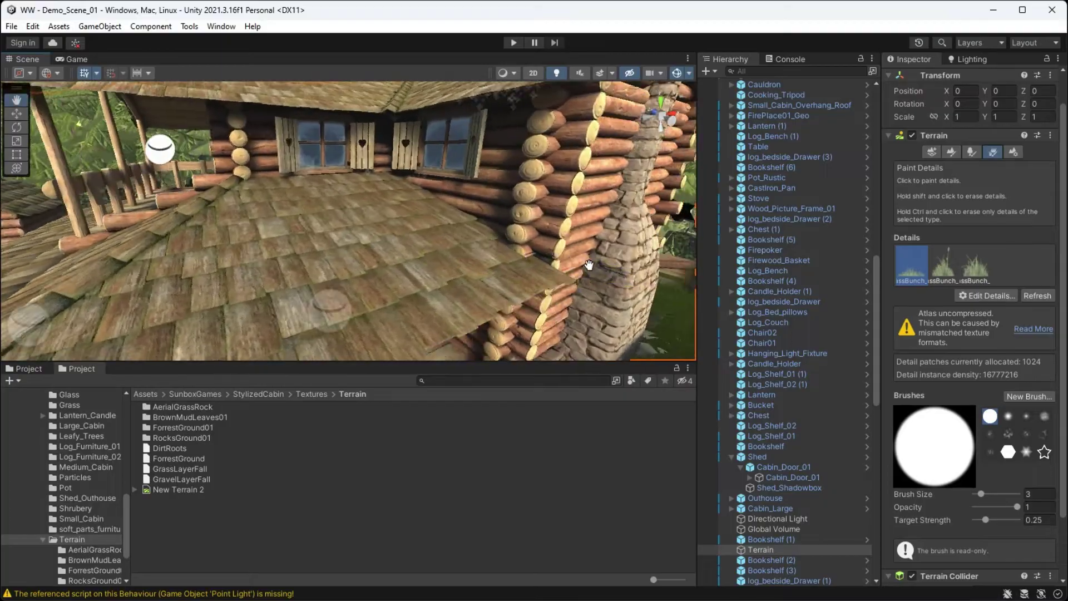
pyautogui.moveTo(489, 242); pyautogui.dragTo(465, 255, button='right')
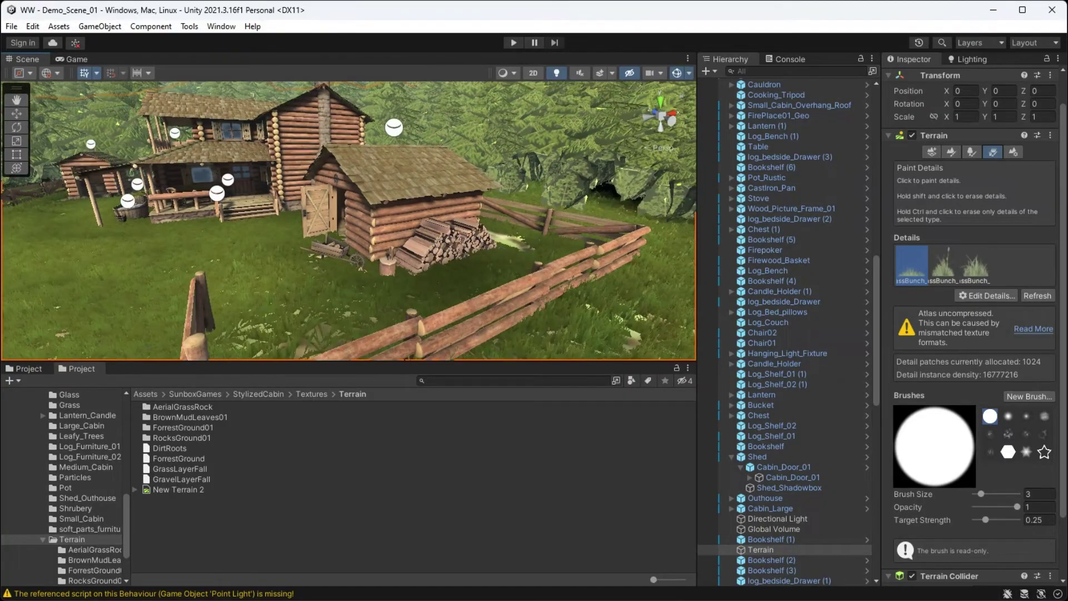